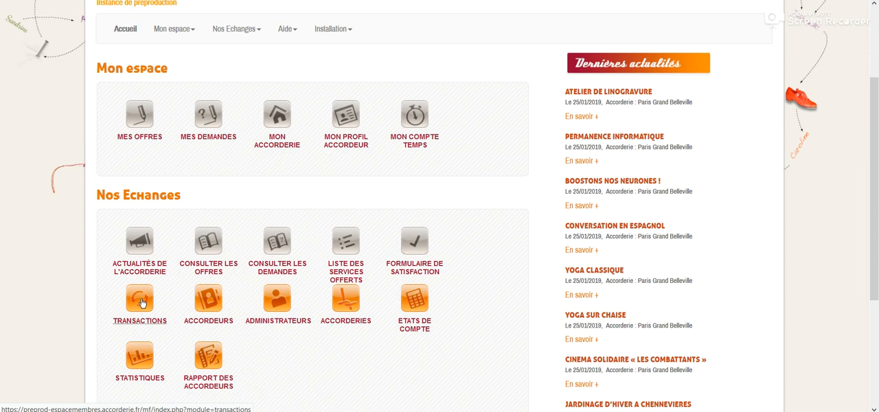
Step: Open the transactions module and start adding a new transaction
click(141, 302)
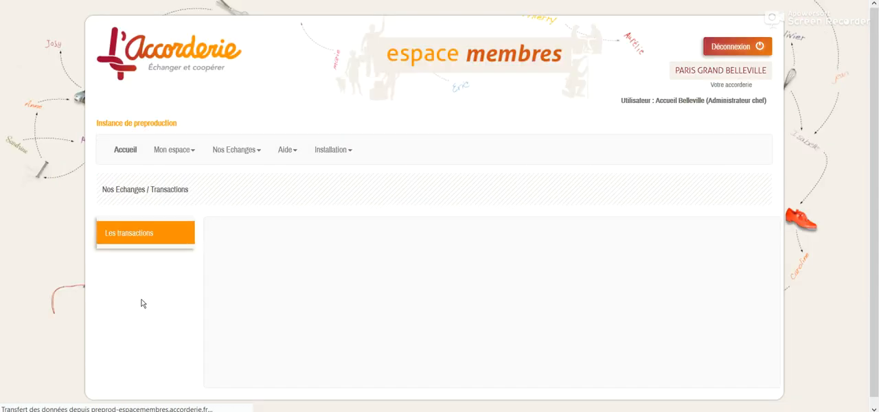
scroll(252, 244, down, 1)
scroll(253, 243, down, 2)
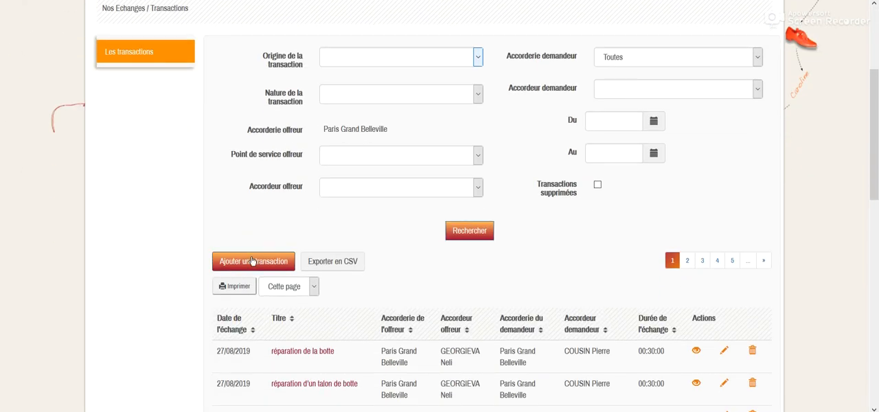
click(253, 261)
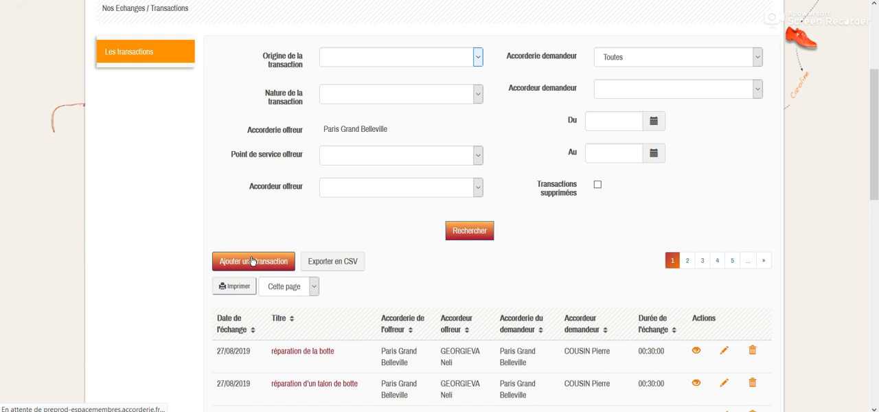
scroll(252, 260, down, 1)
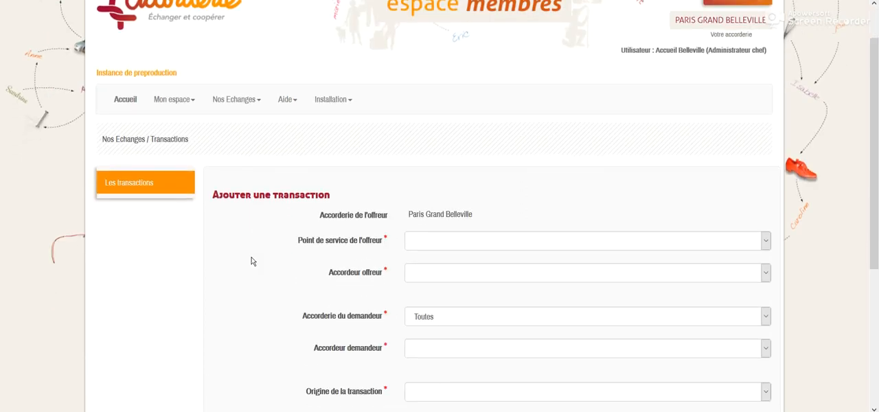
scroll(251, 259, down, 2)
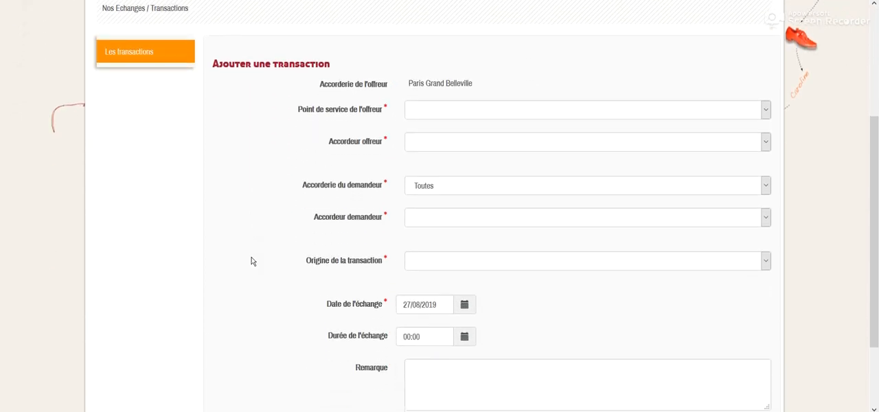
Step: Set the offerer's service point to Paris Grand Belleville and select the offering member by name
click(435, 114)
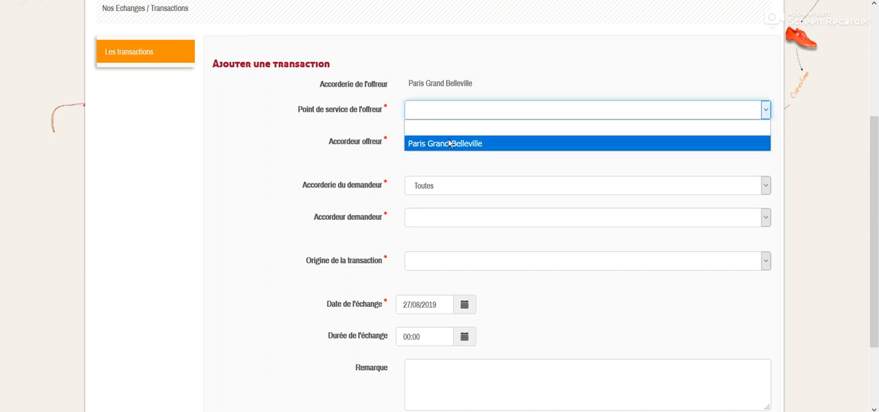
click(450, 143)
click(449, 144)
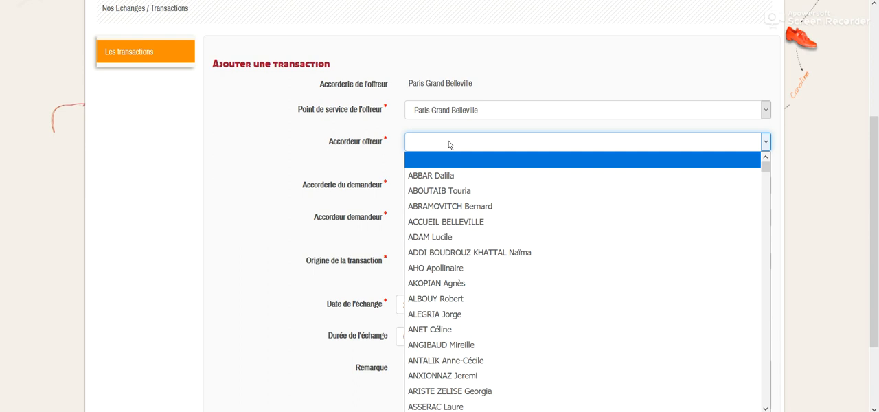
text(geo)
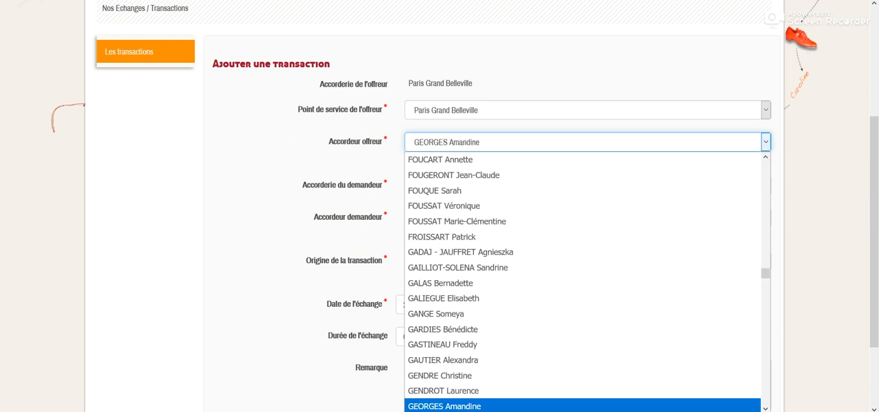
scroll(498, 398, down, 2)
click(490, 333)
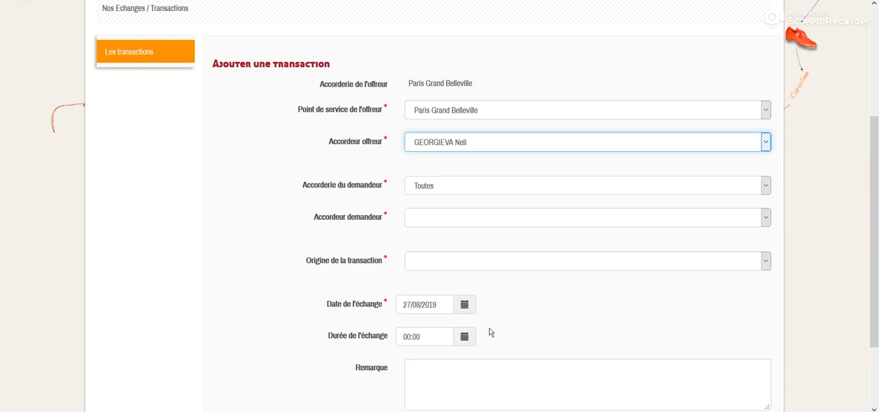
Step: Set the requester's Accorderie to Paris Grand Belleville and select the requesting member by name
click(479, 187)
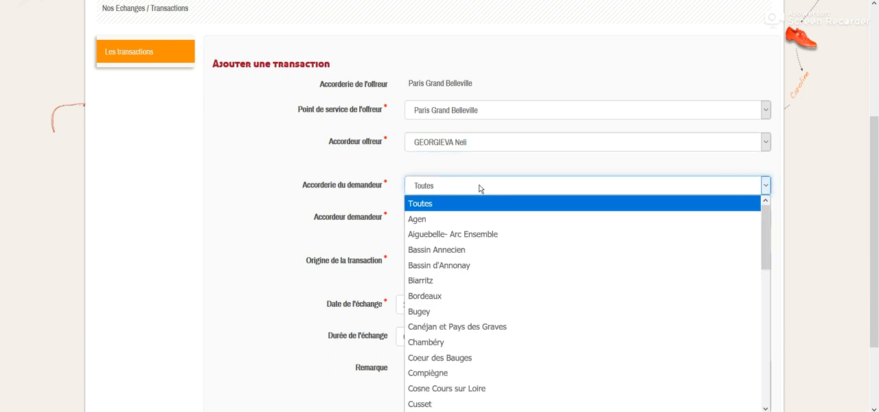
scroll(477, 259, down, 4)
scroll(478, 261, down, 2)
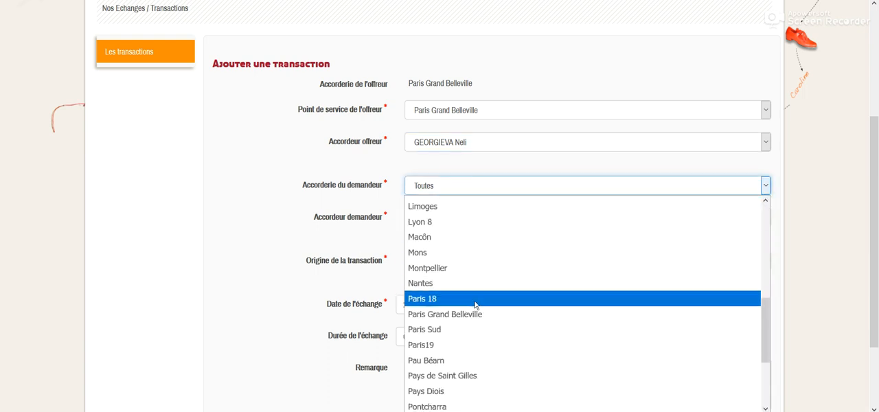
click(476, 312)
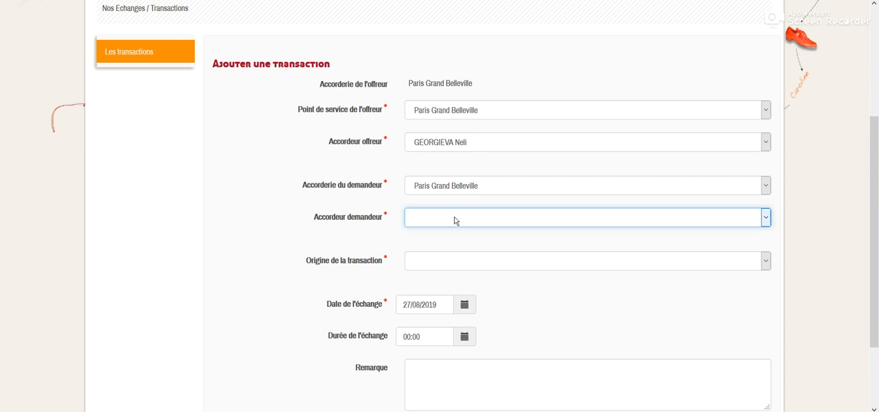
text(cous)
click(454, 220)
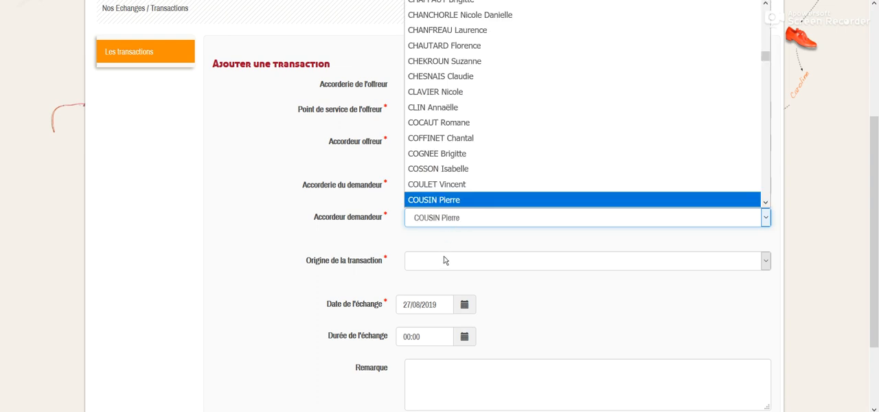
click(447, 221)
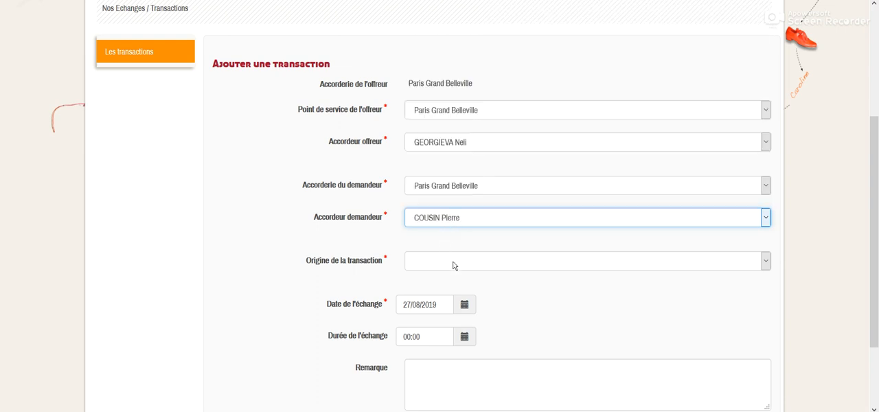
Step: Set the transaction origin to Offre and choose "groupe - sortie culturelle théatre métallos [ateliers collectifs]" as the offer concerned
click(453, 266)
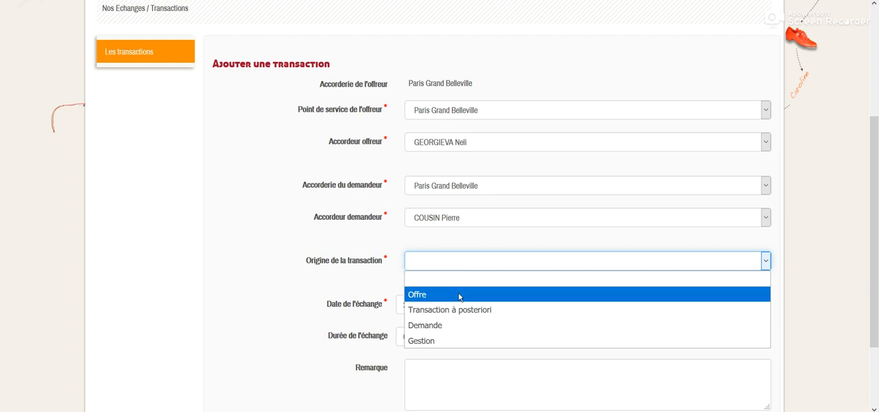
click(459, 297)
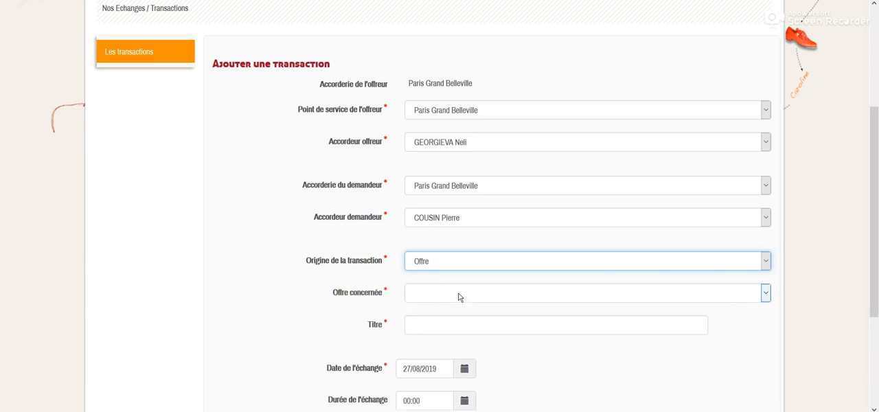
click(460, 298)
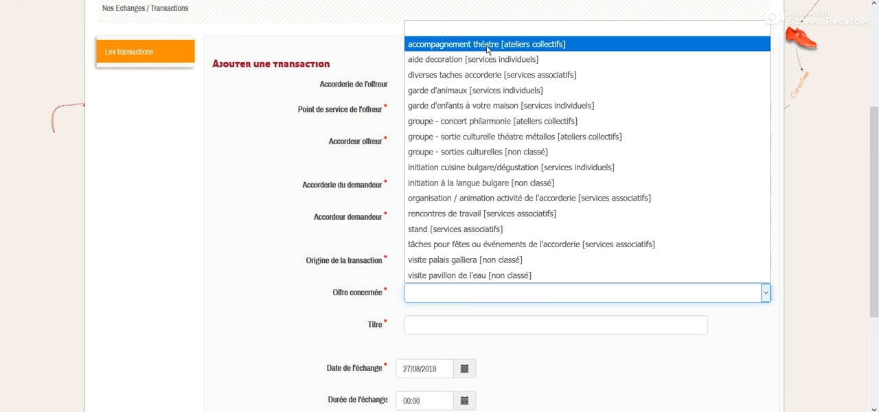
click(510, 136)
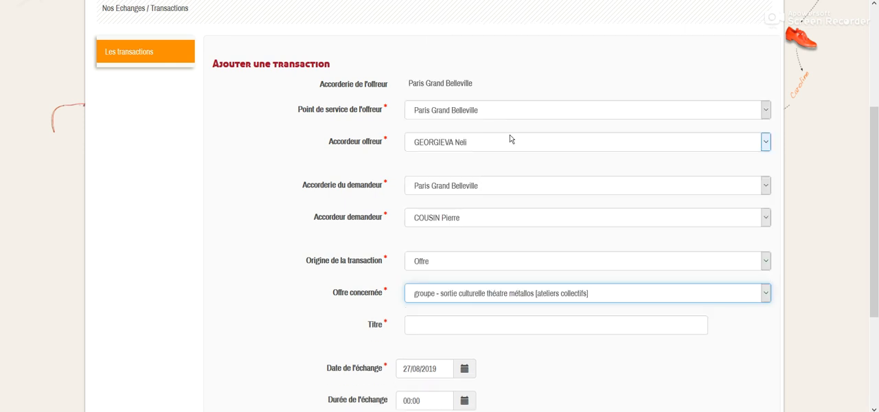
scroll(485, 141, up, 3)
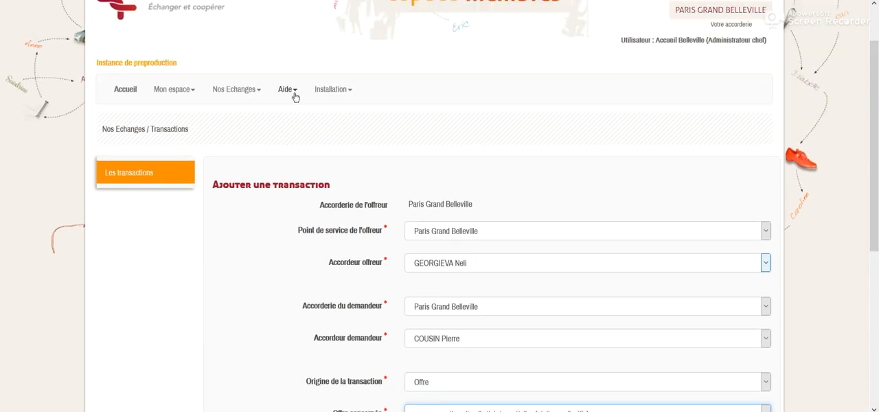
click(242, 91)
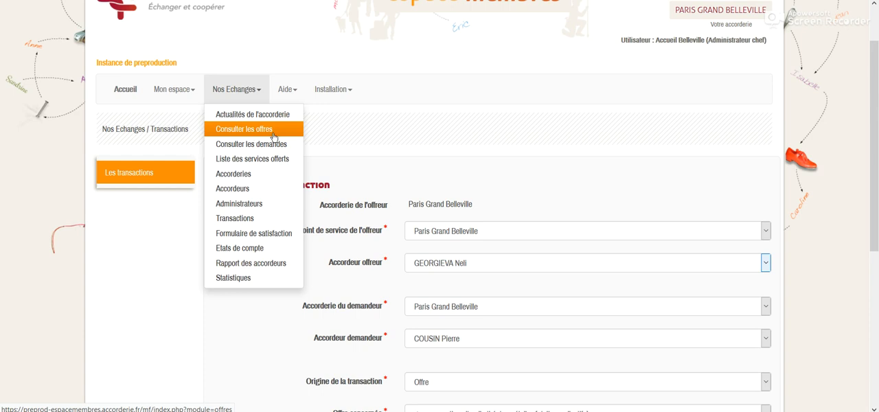
click(489, 169)
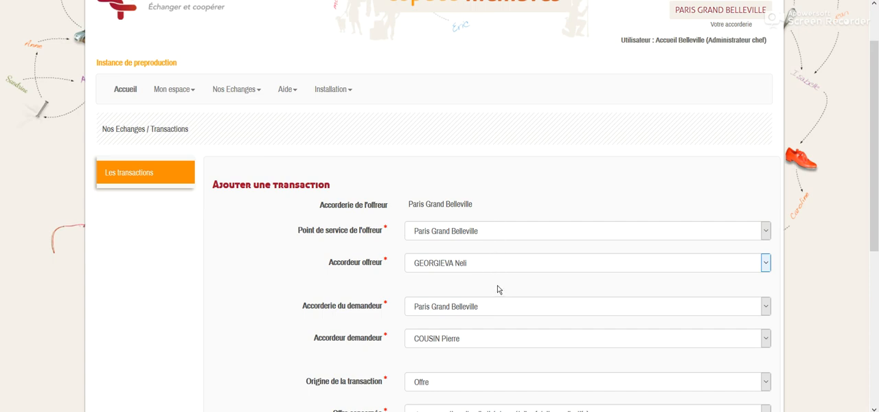
Step: Title the transaction "concert des cowboys fringuants"
scroll(499, 287, down, 3)
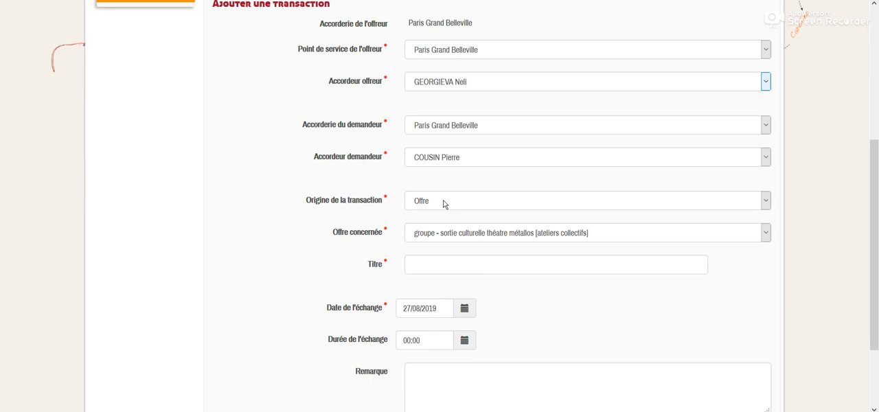
click(481, 263)
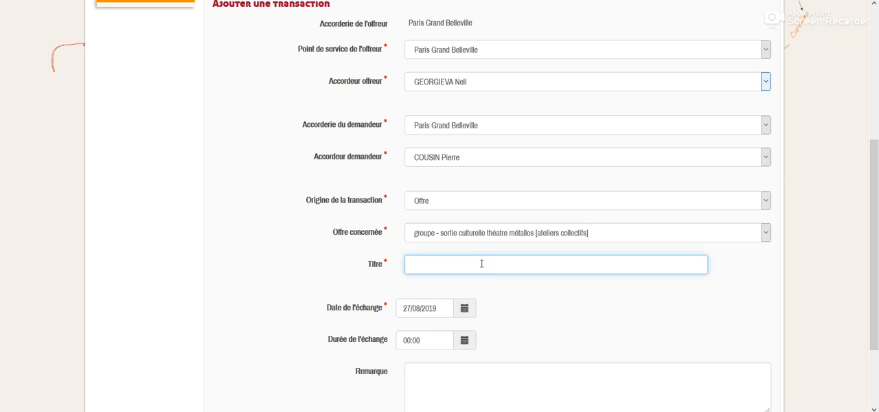
text(concert des cowboys fringaunn)
key(BackSpace)
key(BackSpace)
key(BackSpace)
text(uants)
Step: Set the exchange date to 19/07/2019
click(465, 311)
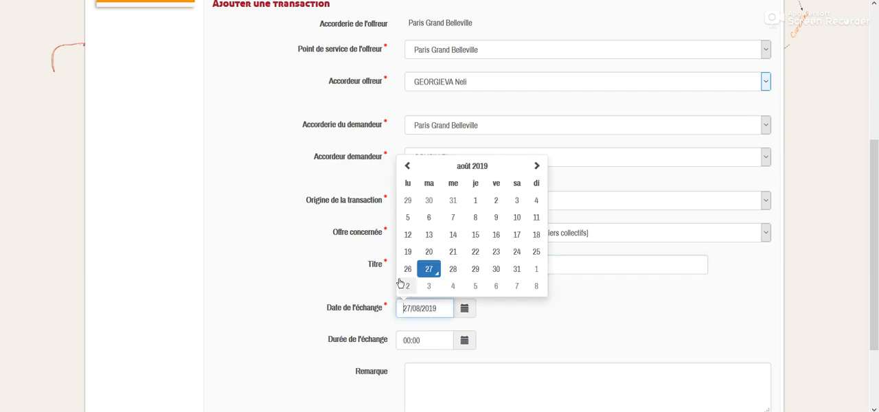
click(407, 166)
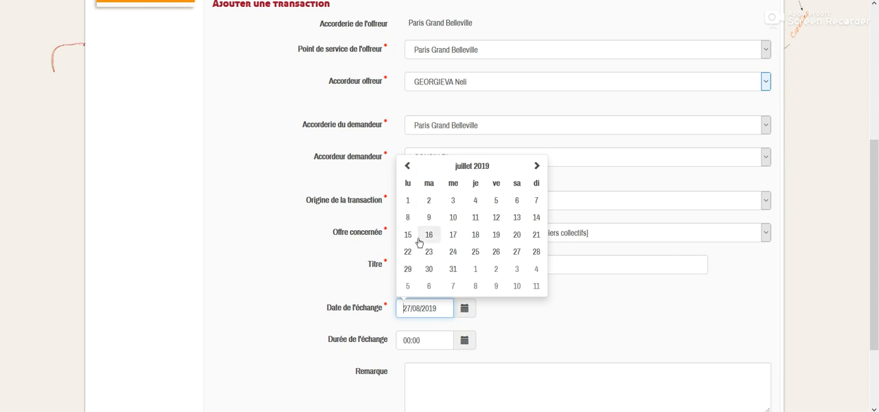
click(407, 165)
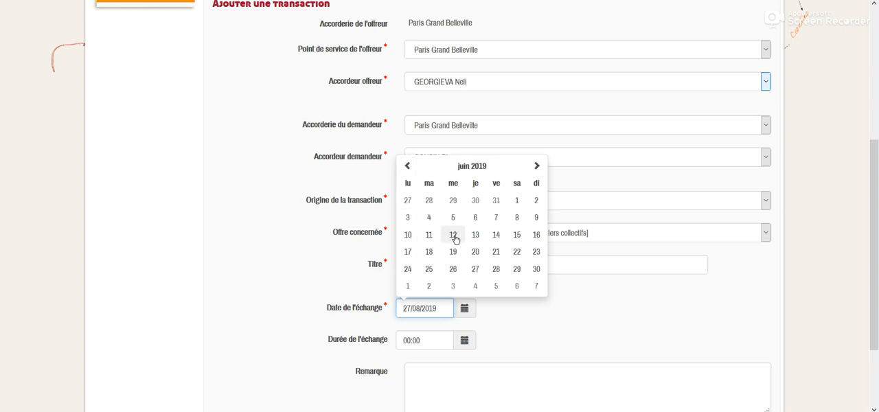
click(536, 165)
click(496, 235)
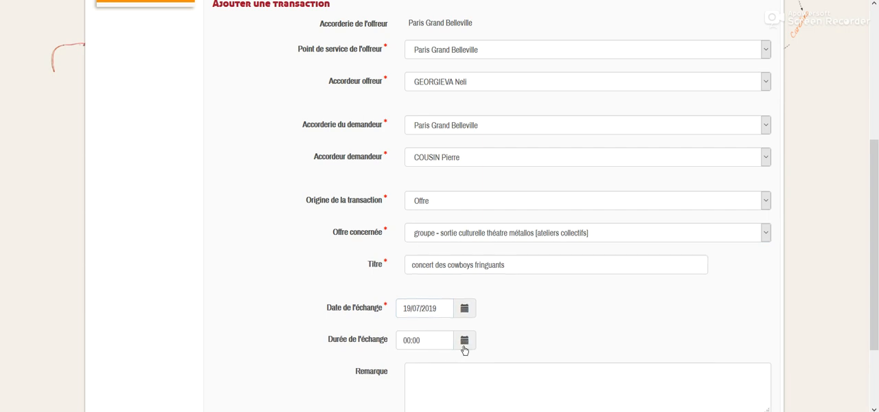
Step: Set the exchange duration to 00:15, then save and close the transaction
click(465, 341)
click(518, 221)
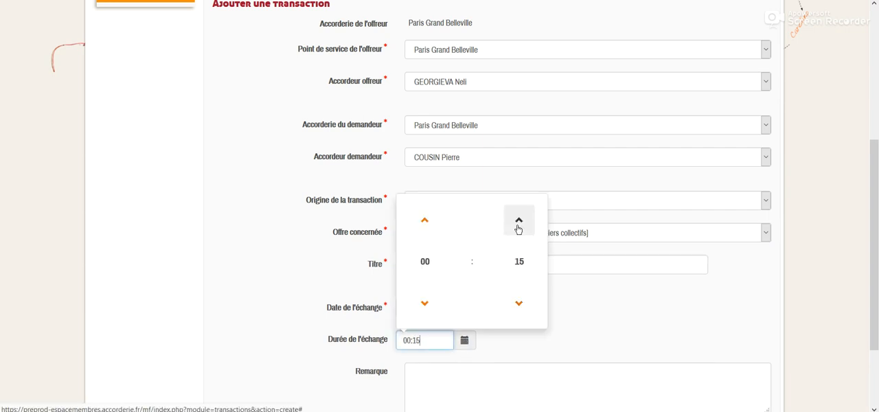
click(551, 309)
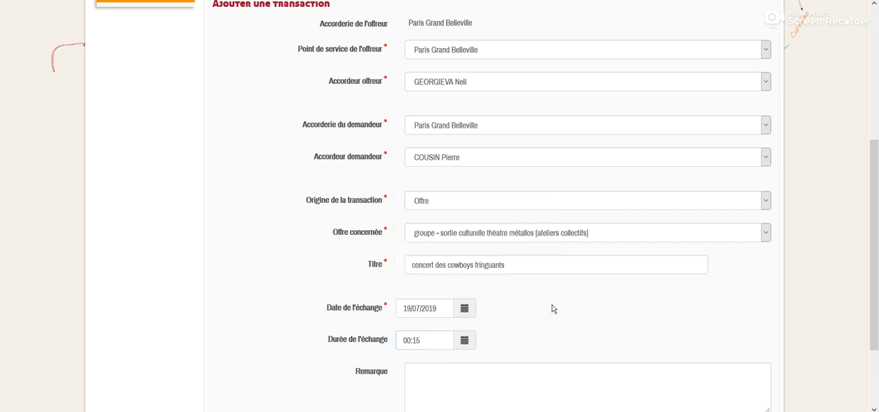
scroll(553, 309, down, 3)
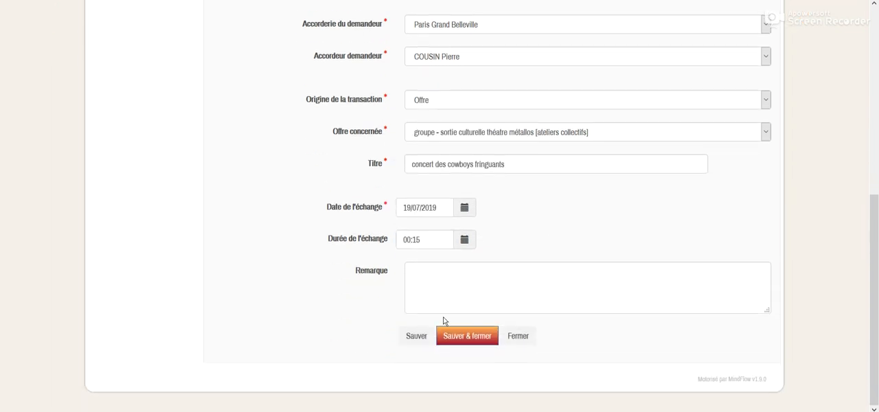
click(464, 336)
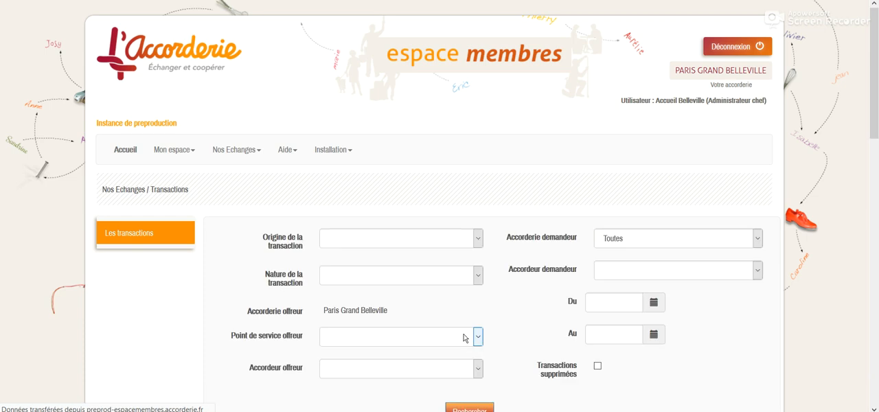
scroll(471, 307, down, 3)
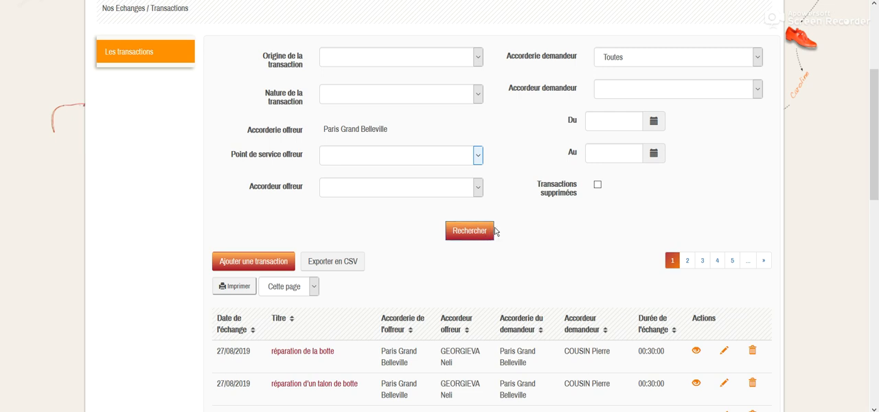
scroll(496, 231, down, 2)
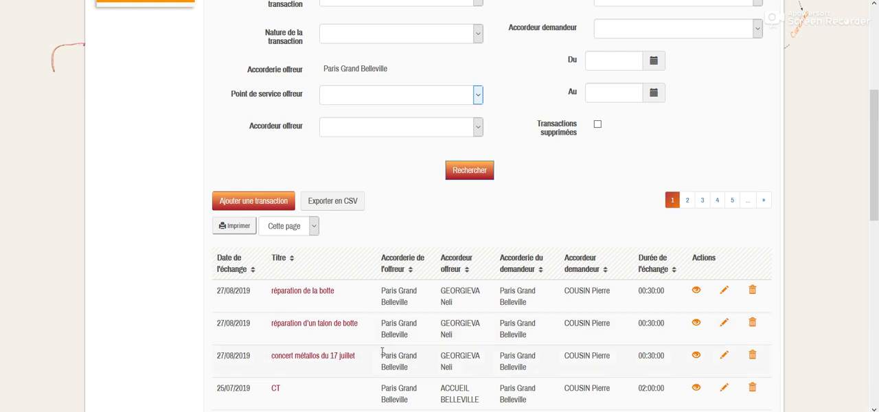
scroll(389, 187, up, 4)
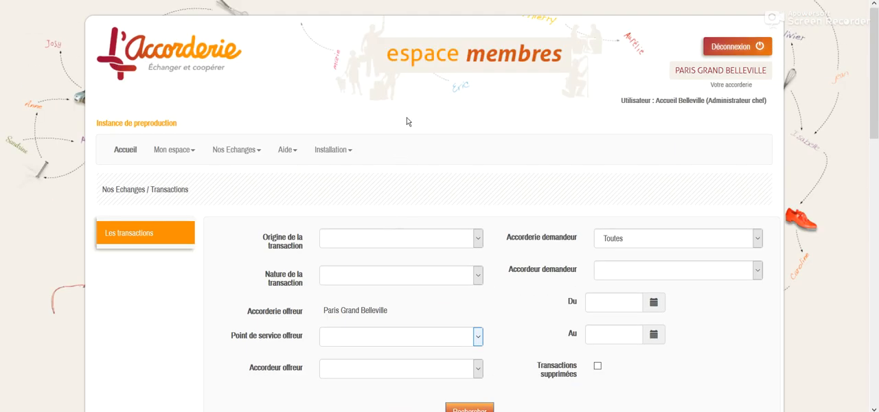